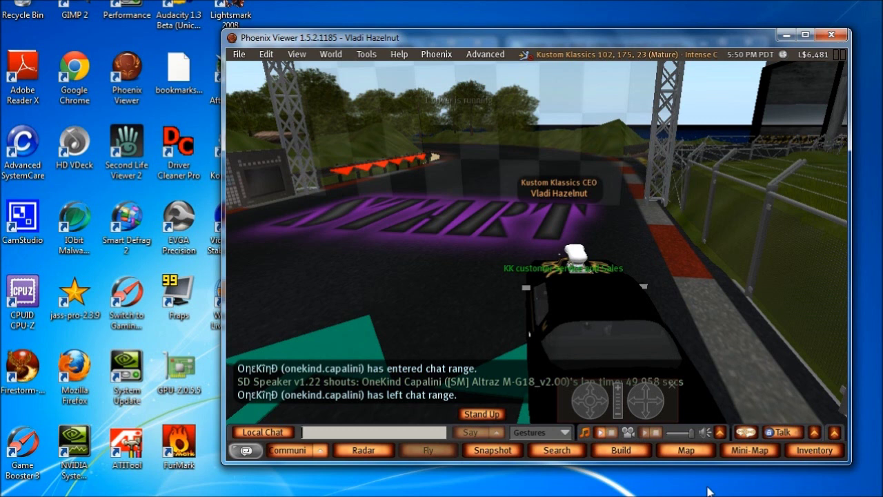
Step: Drive the car across the start line into the first bend, and send it back to the grid with its Return option
key(Up)
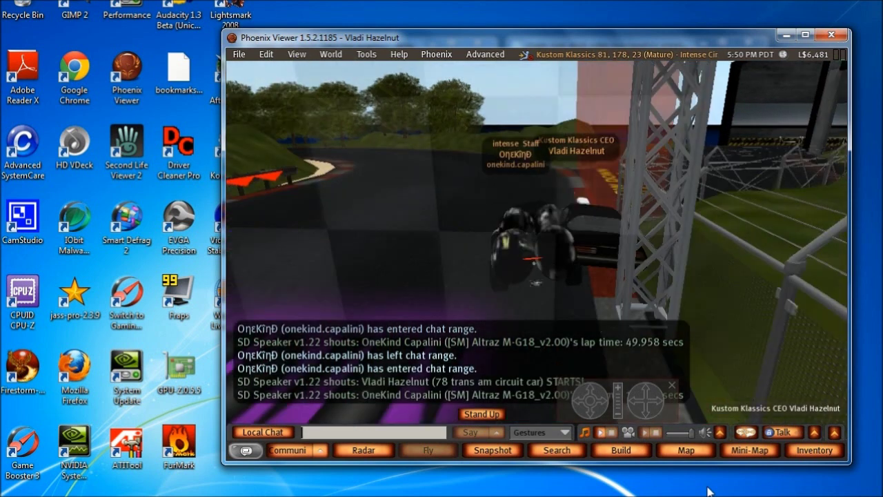
key(Left)
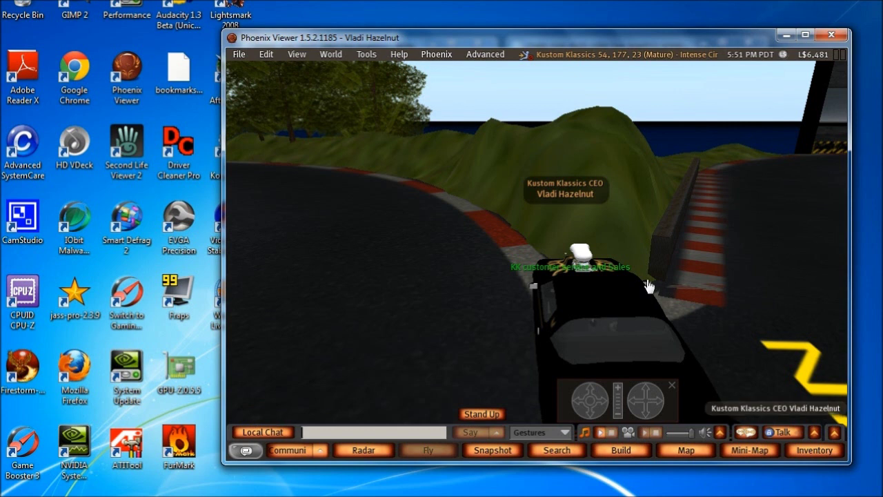
click(616, 298)
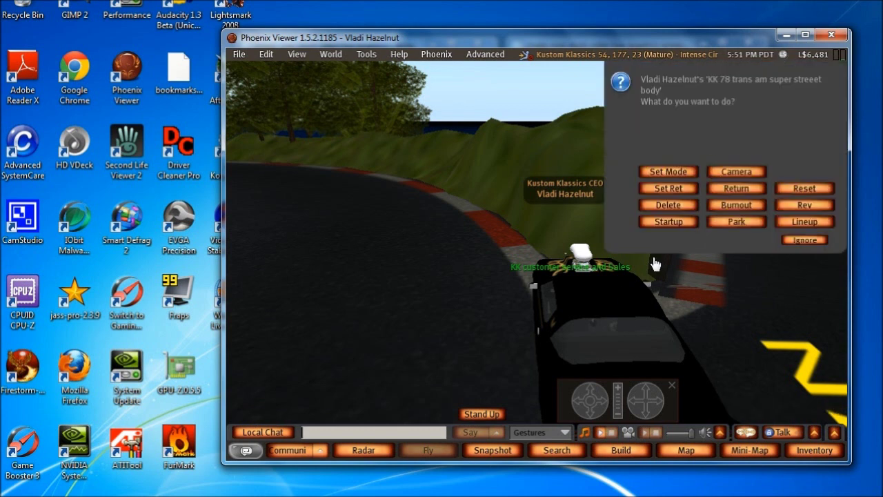
click(736, 187)
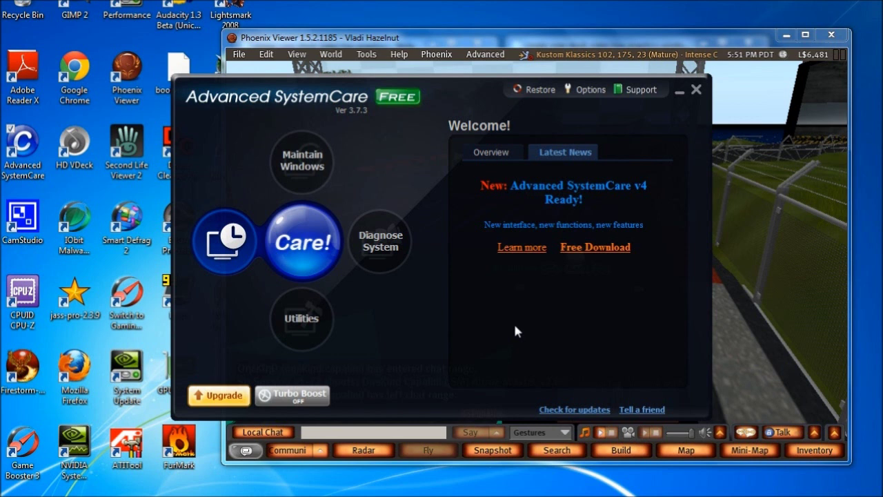
Step: Look through the Maintain Windows, Diagnose System and Utilities sections of Advanced SystemCare
click(316, 171)
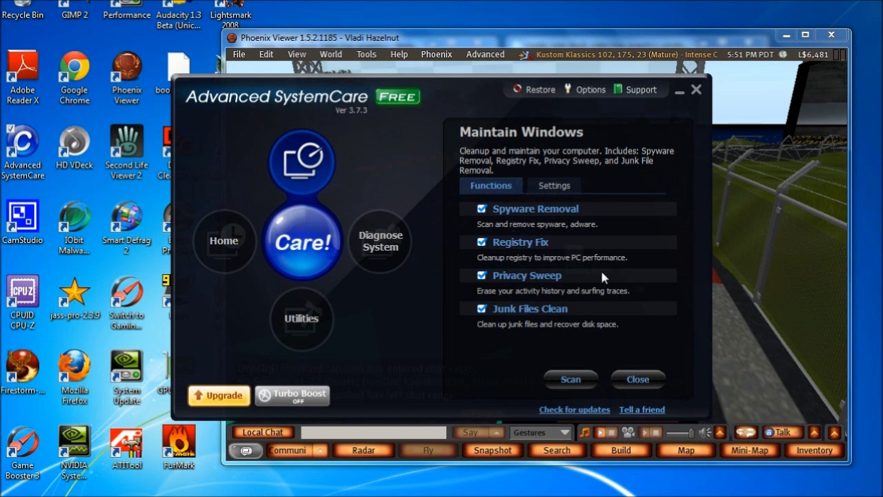
click(380, 243)
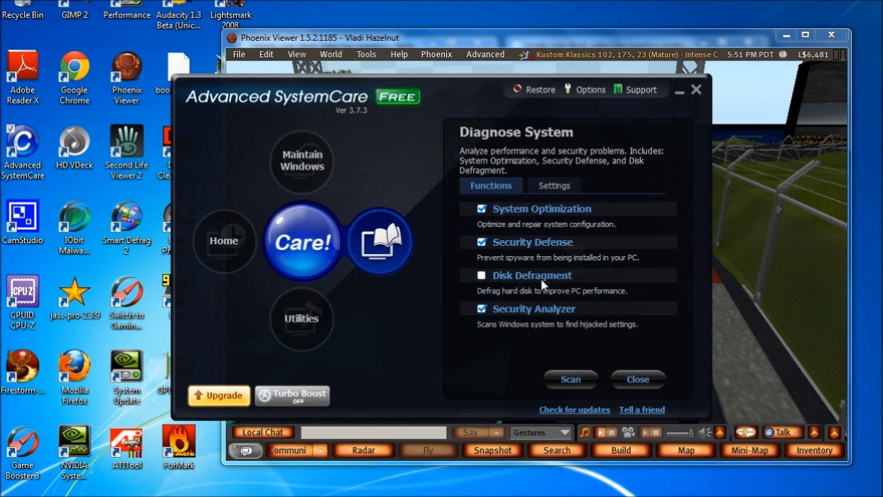
click(304, 328)
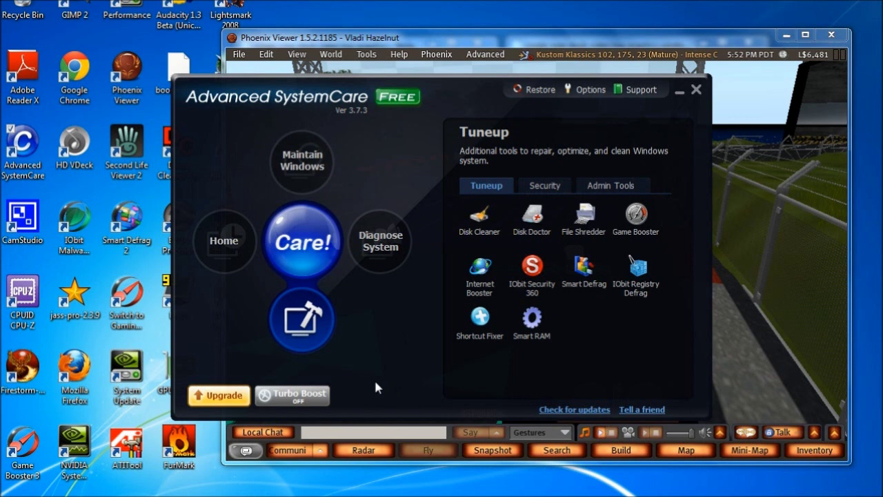
Step: Turn on Turbo Boost in Advanced SystemCare, and switch the PC to gaming mode from the desktop shortcut
click(295, 400)
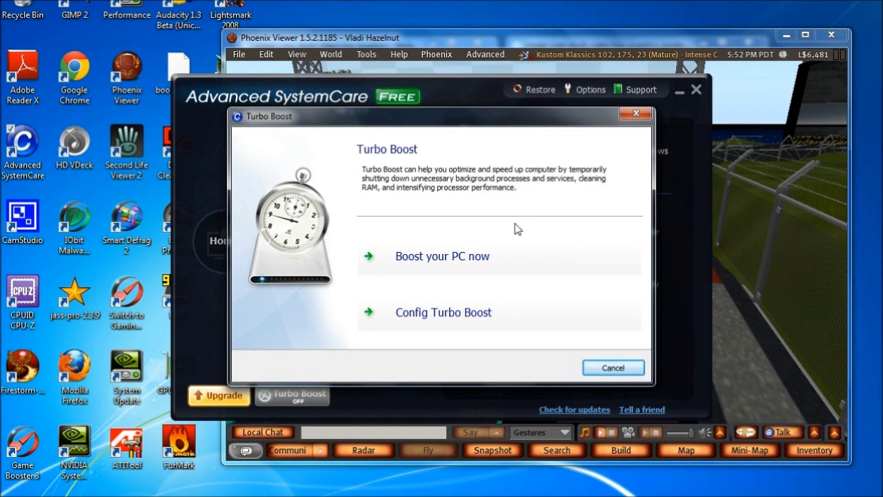
click(476, 257)
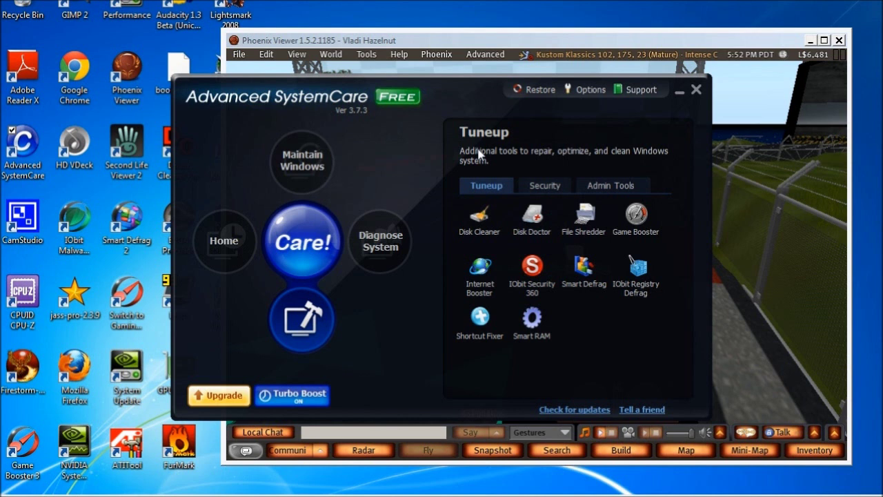
click(696, 90)
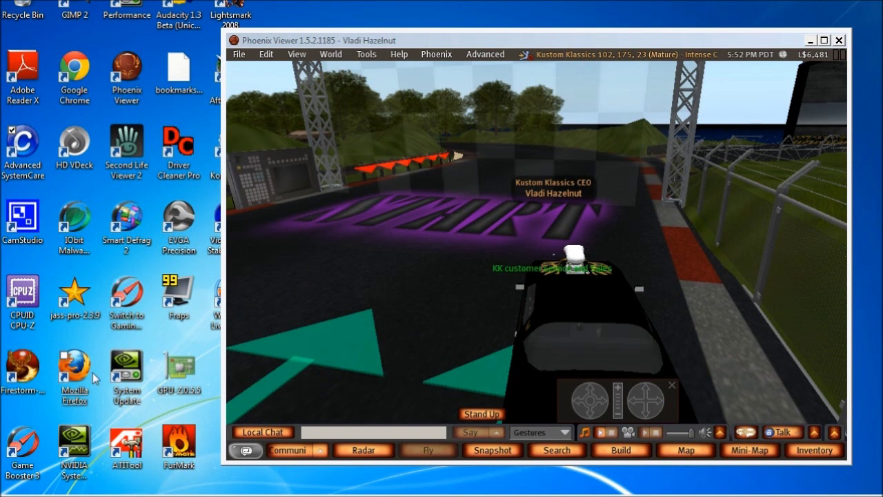
click(128, 292)
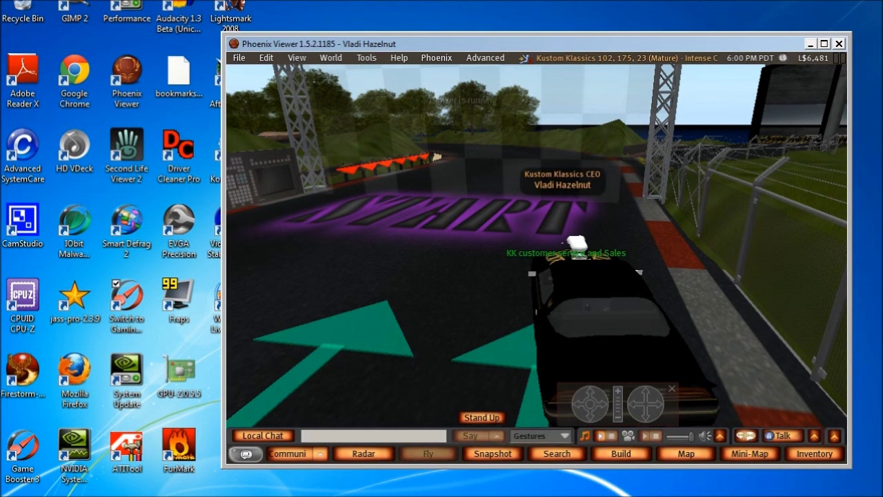
Step: Drive the car one full lap of the Intense Circuit track, from the start line back around to it
key(Up)
key(Left)
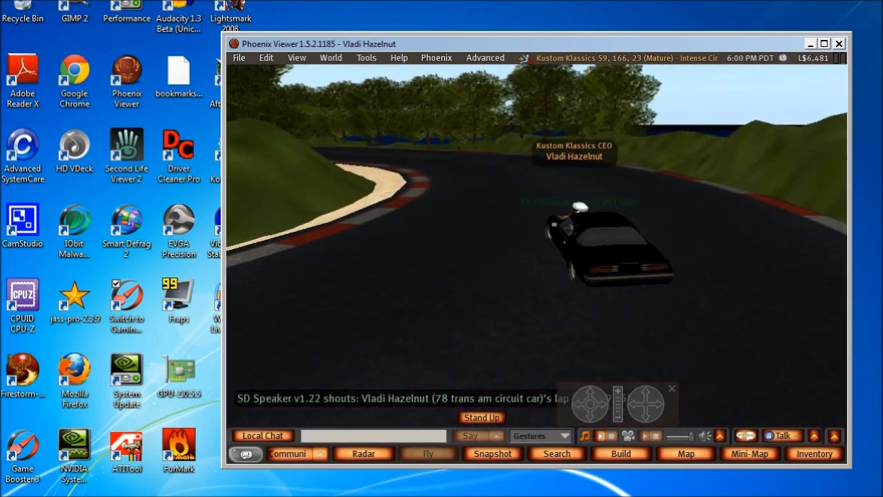
key(Up)
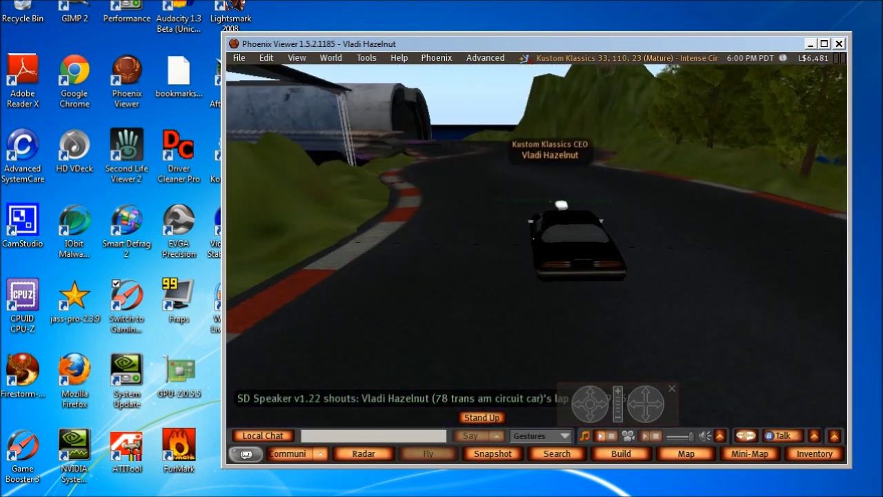
key(Up)
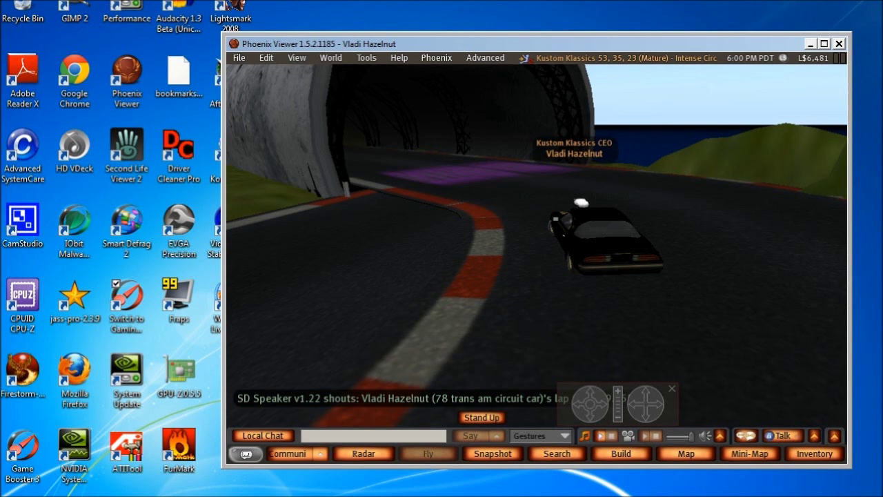
key(Up)
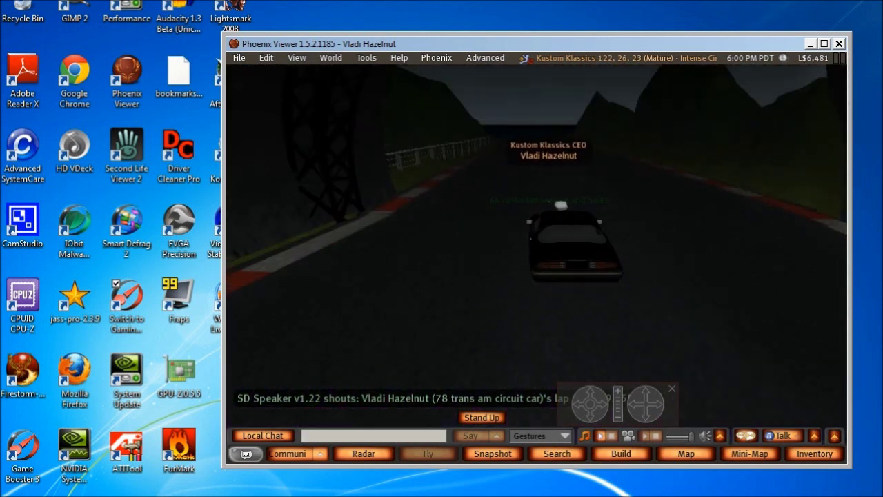
key(Up)
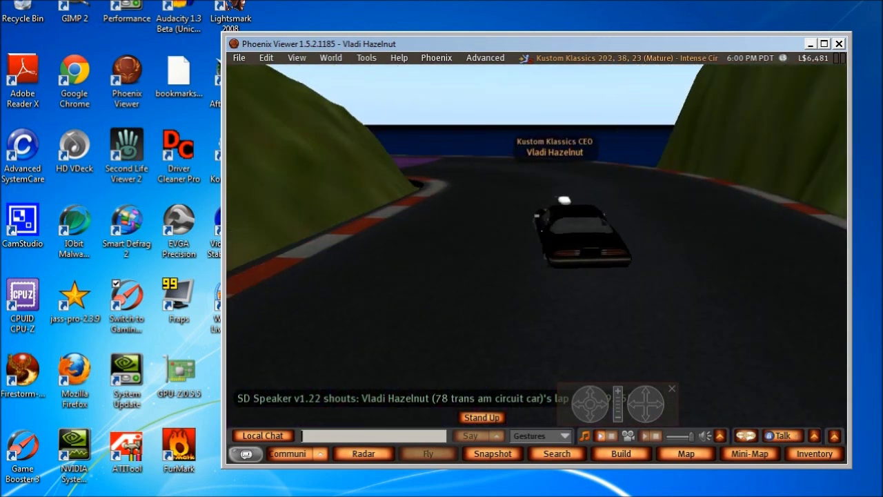
key(Left)
key(Up)
key(Left)
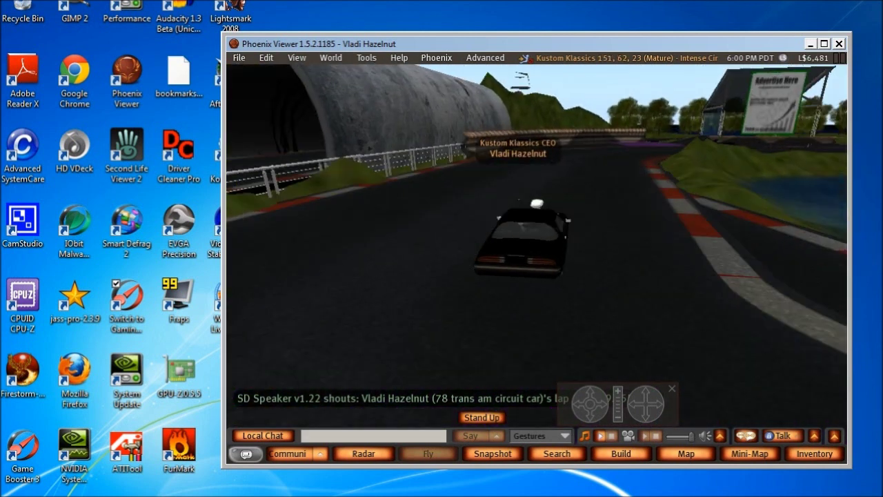
key(Up)
key(Left)
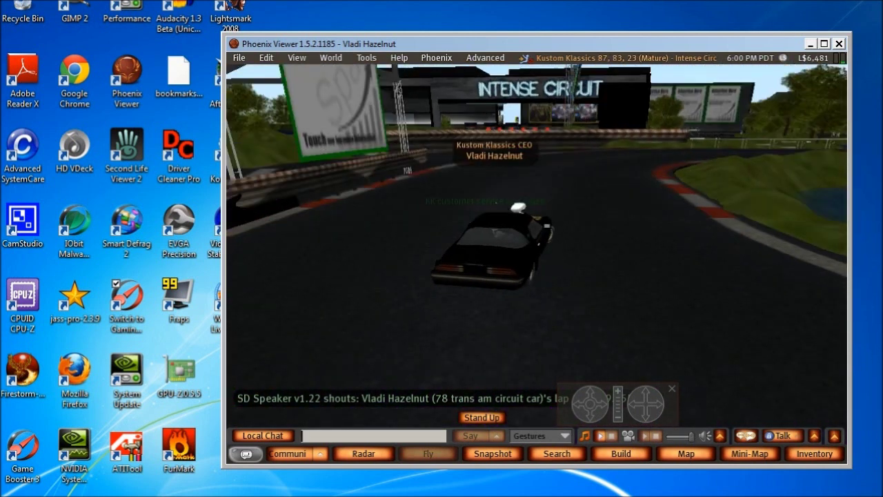
key(Up)
key(Right)
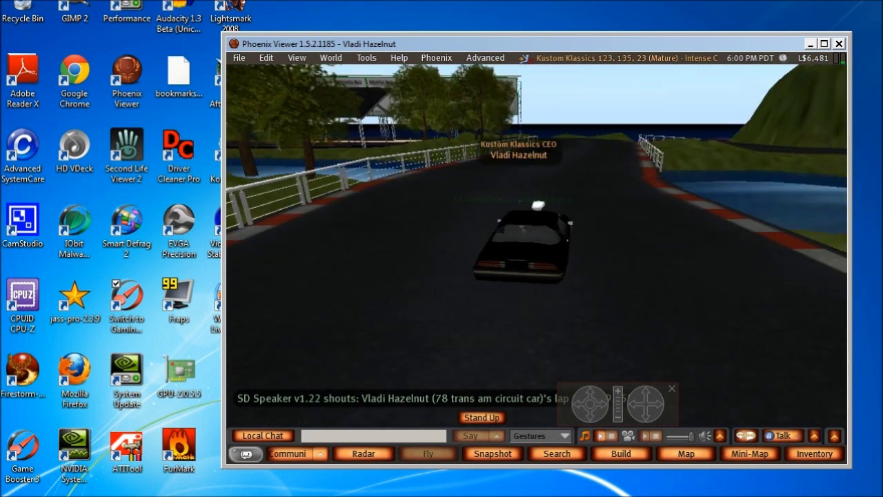
key(Up)
key(Right)
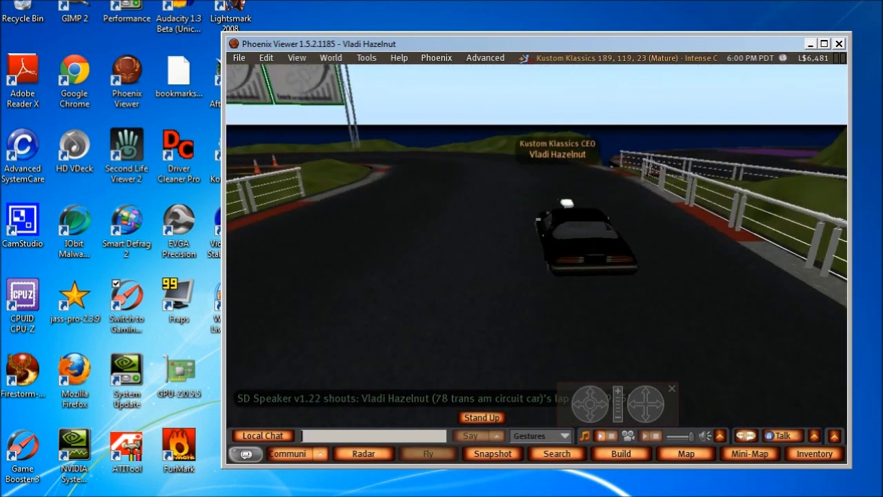
key(Up)
key(Left)
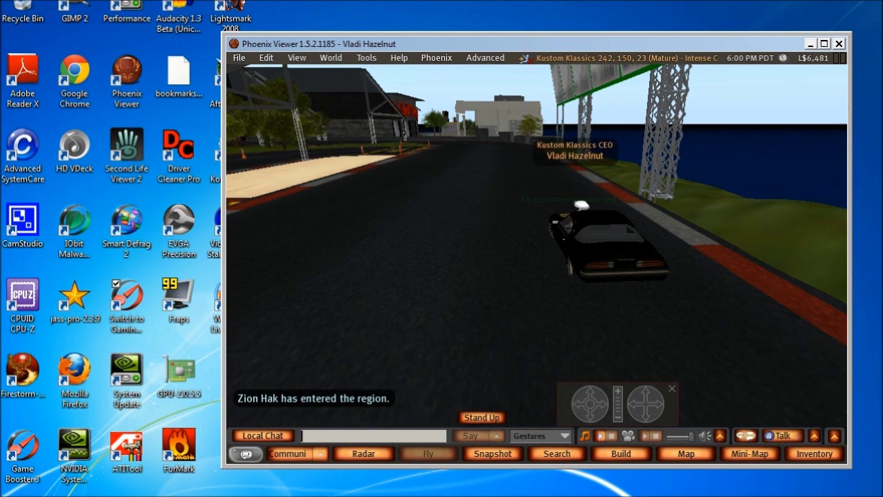
key(Up)
key(Left)
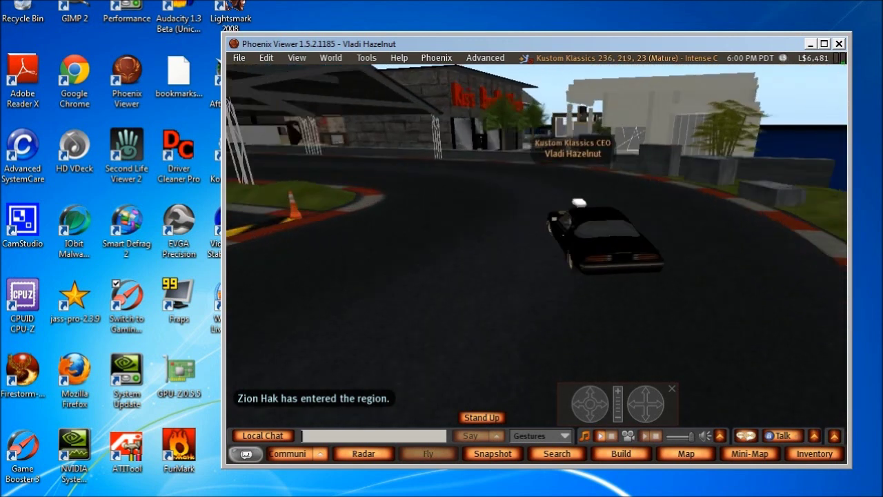
key(Up)
key(Left)
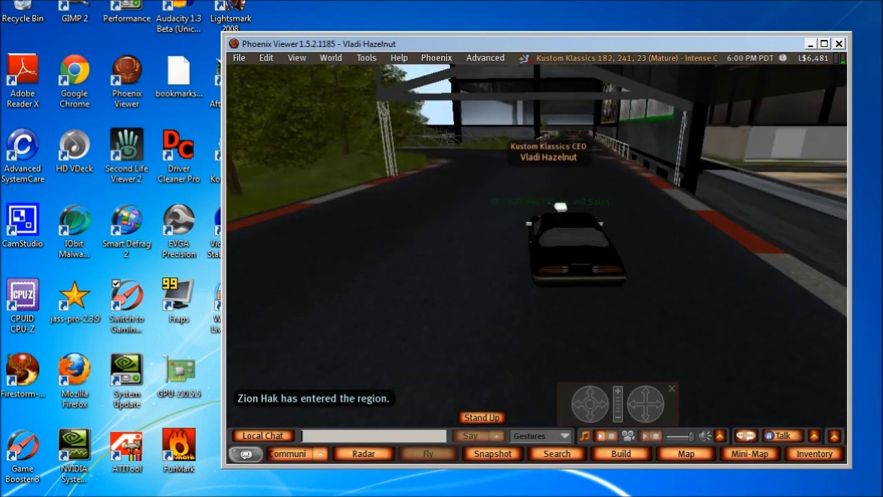
key(Up)
key(Left)
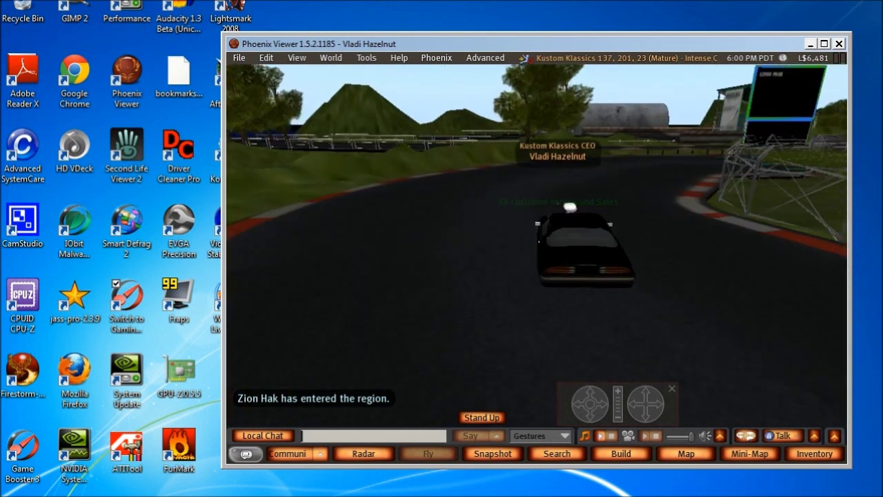
key(Up)
key(Left)
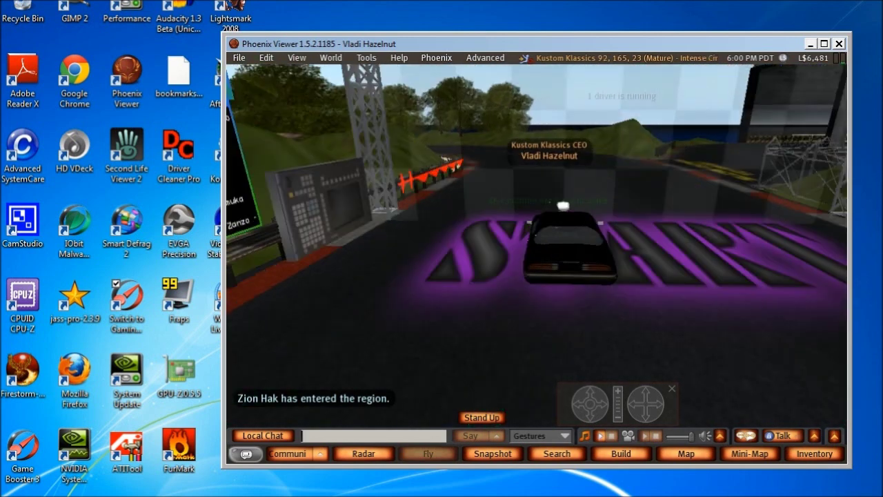
Step: Continue into a second lap, steering the car through the bends after the start line
key(Up)
key(Left)
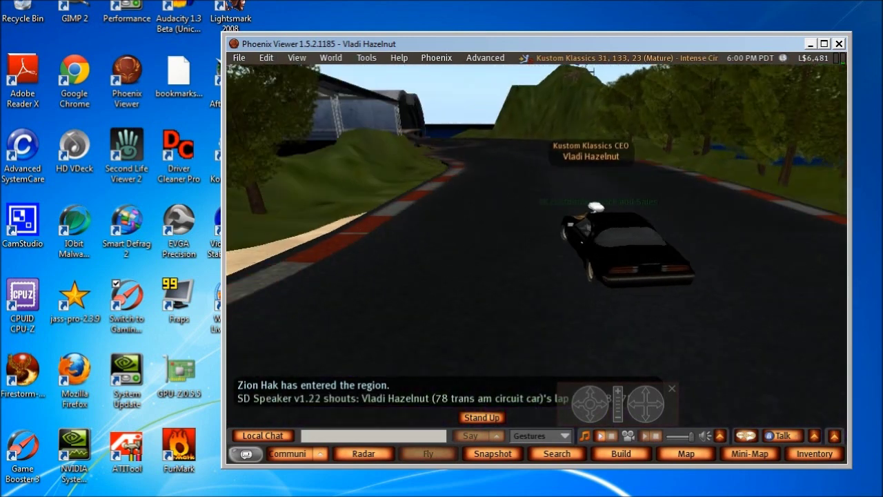
key(Up)
key(Right)
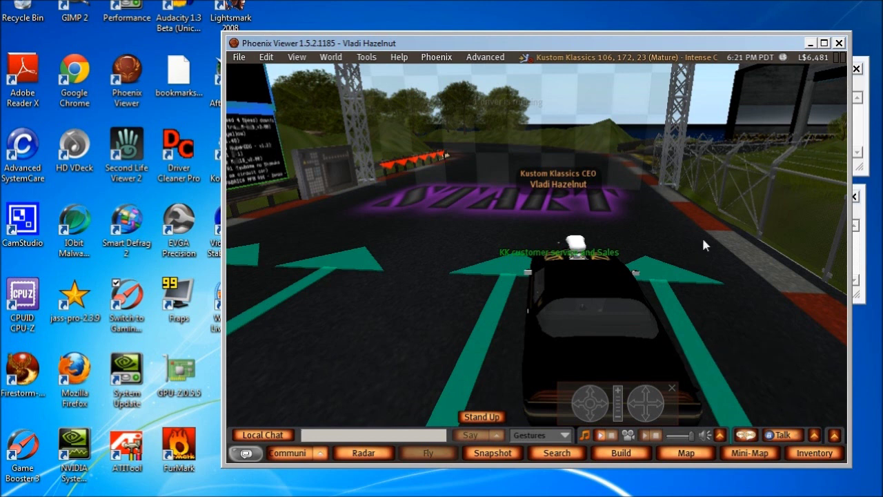
Step: Minimize the Phoenix Viewer window to compare the single, dual and quad core benchmark result files
click(812, 44)
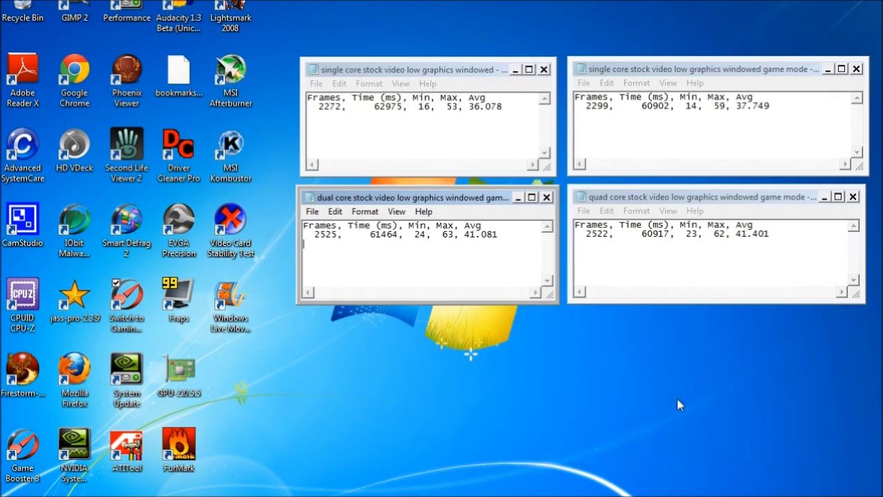